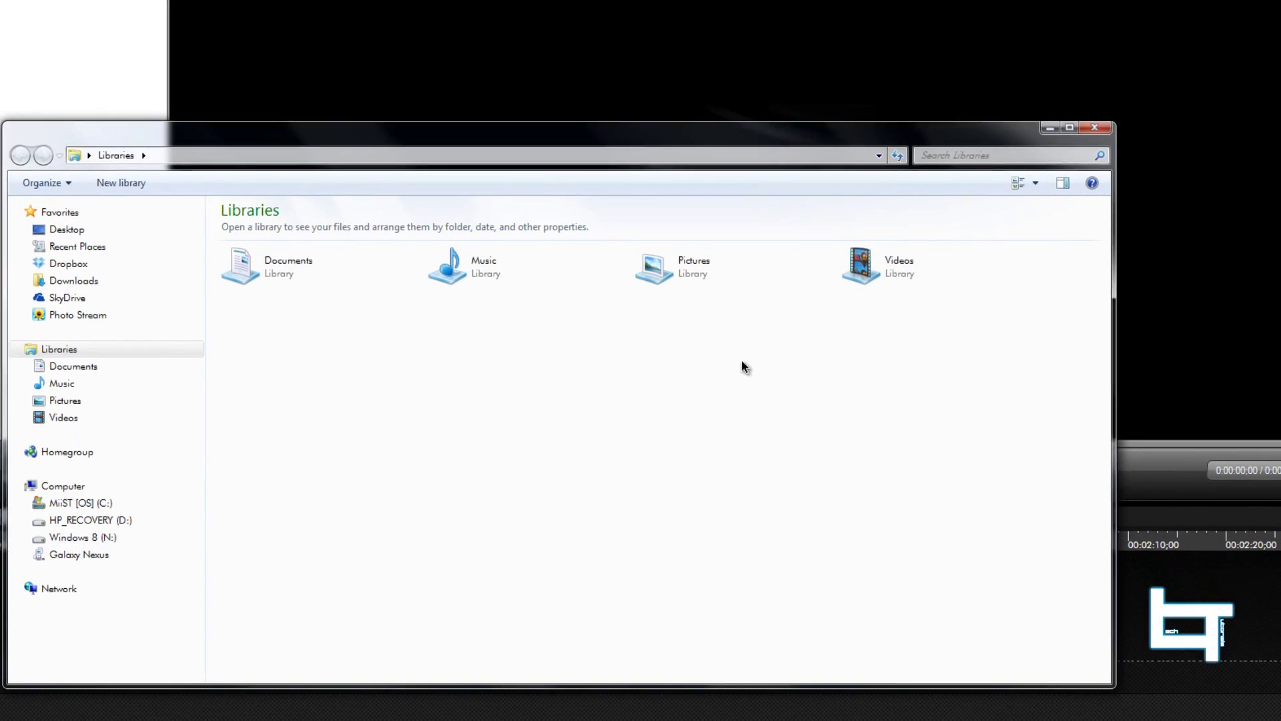
# Import techtuts.wmv from Videos > My Videos into the clip bin.
pyautogui.doubleClick(931, 261)
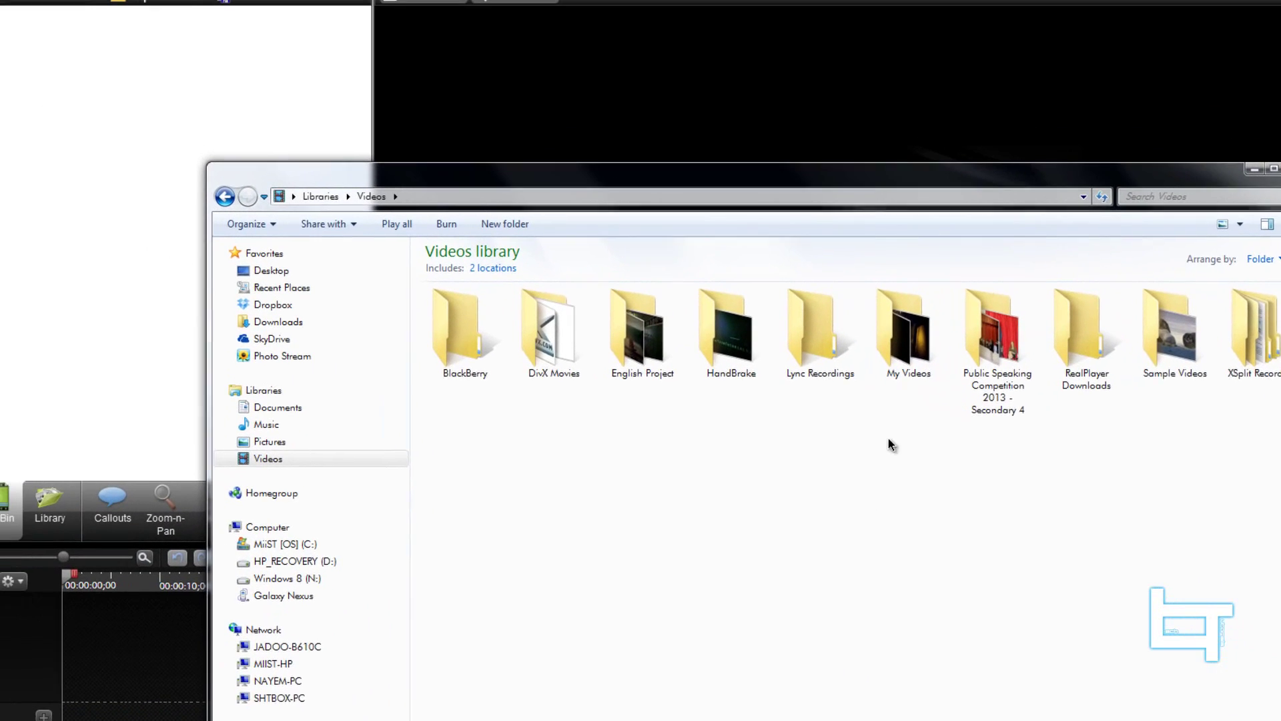
pyautogui.doubleClick(914, 330)
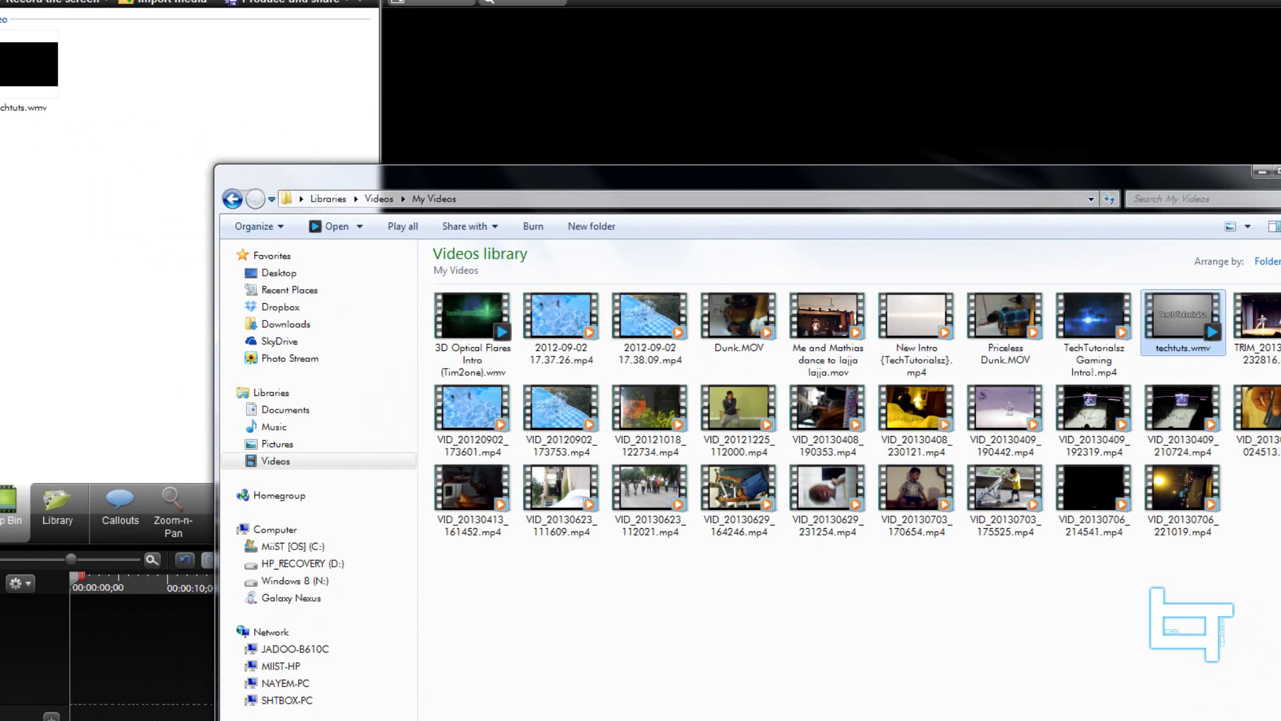
pyautogui.click(1261, 172)
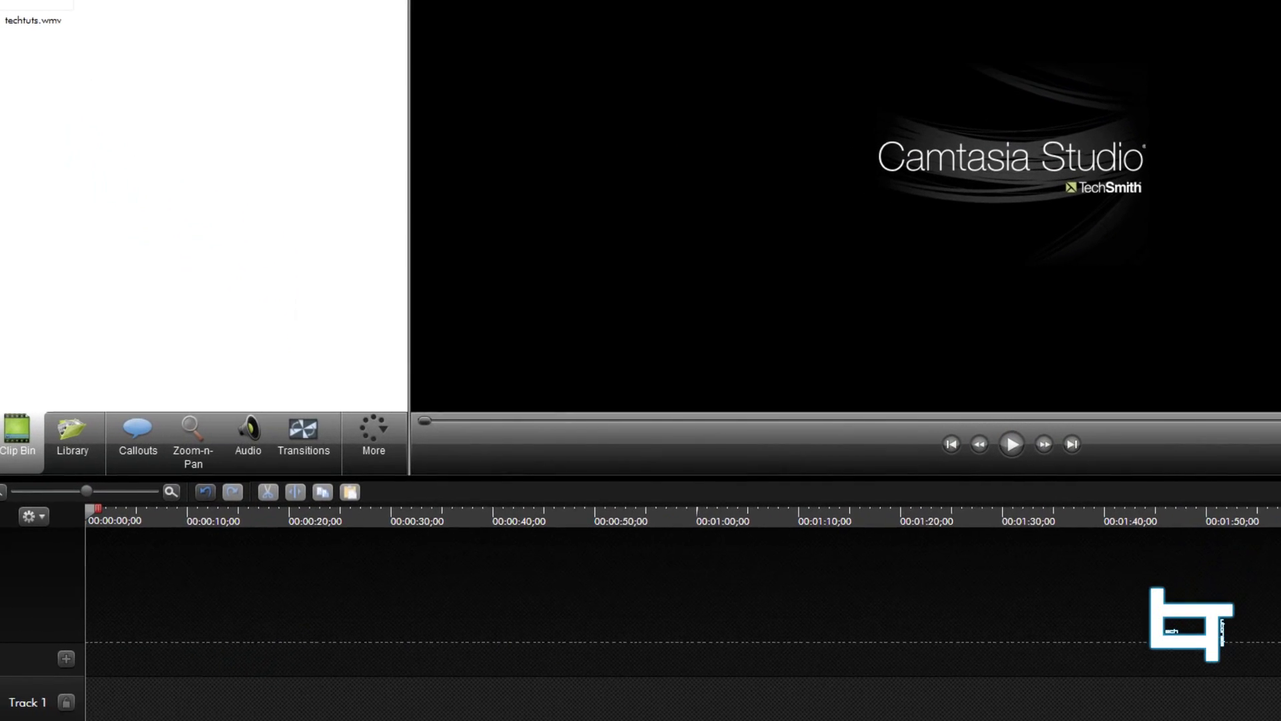
# Place techtuts.wmv on Track 1 and set the editing dimensions to 1280 x 720.
pyautogui.moveTo(34, 65); pyautogui.dragTo(113, 710)
pyautogui.moveTo(88, 627); pyautogui.dragTo(89, 628)
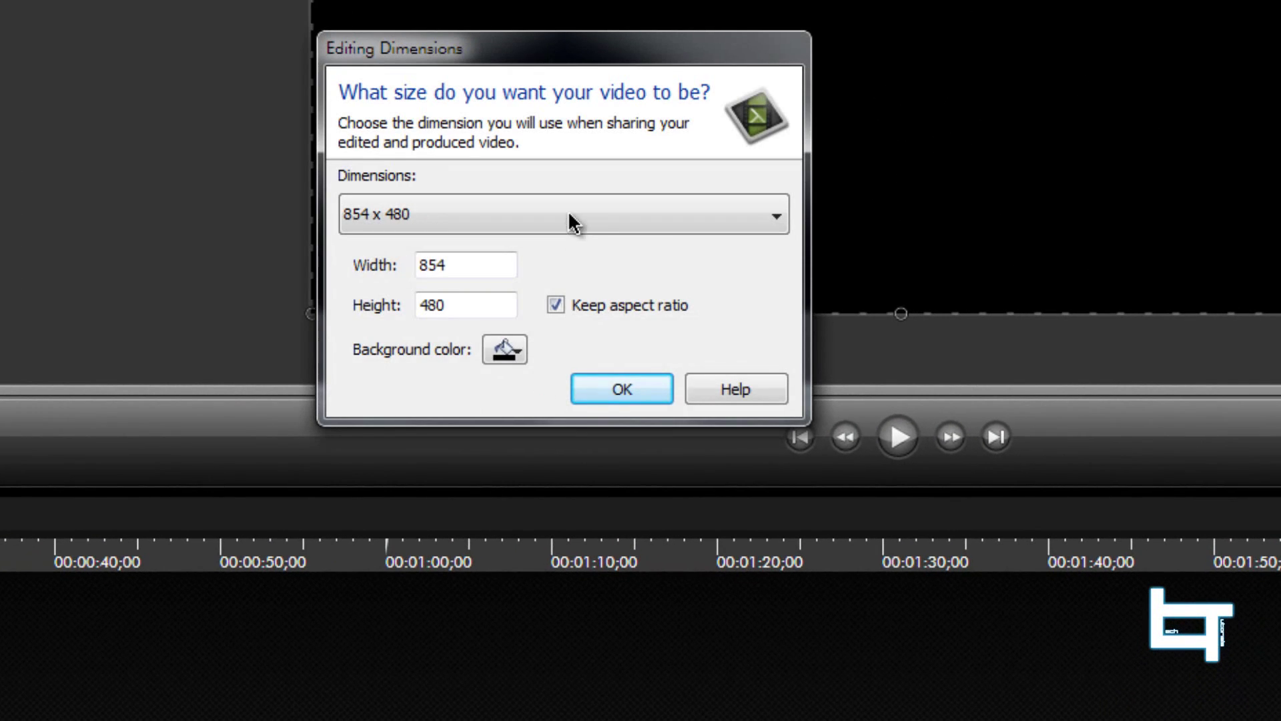
pyautogui.click(571, 220)
pyautogui.click(563, 278)
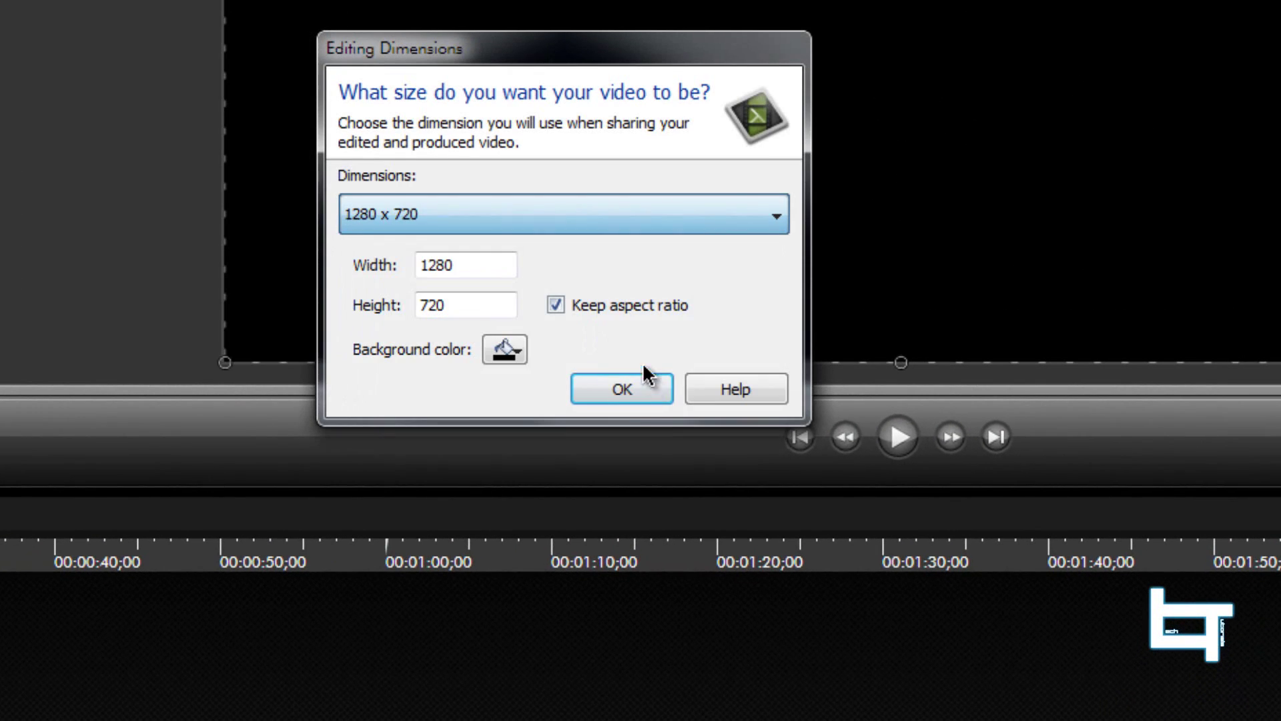
pyautogui.click(642, 400)
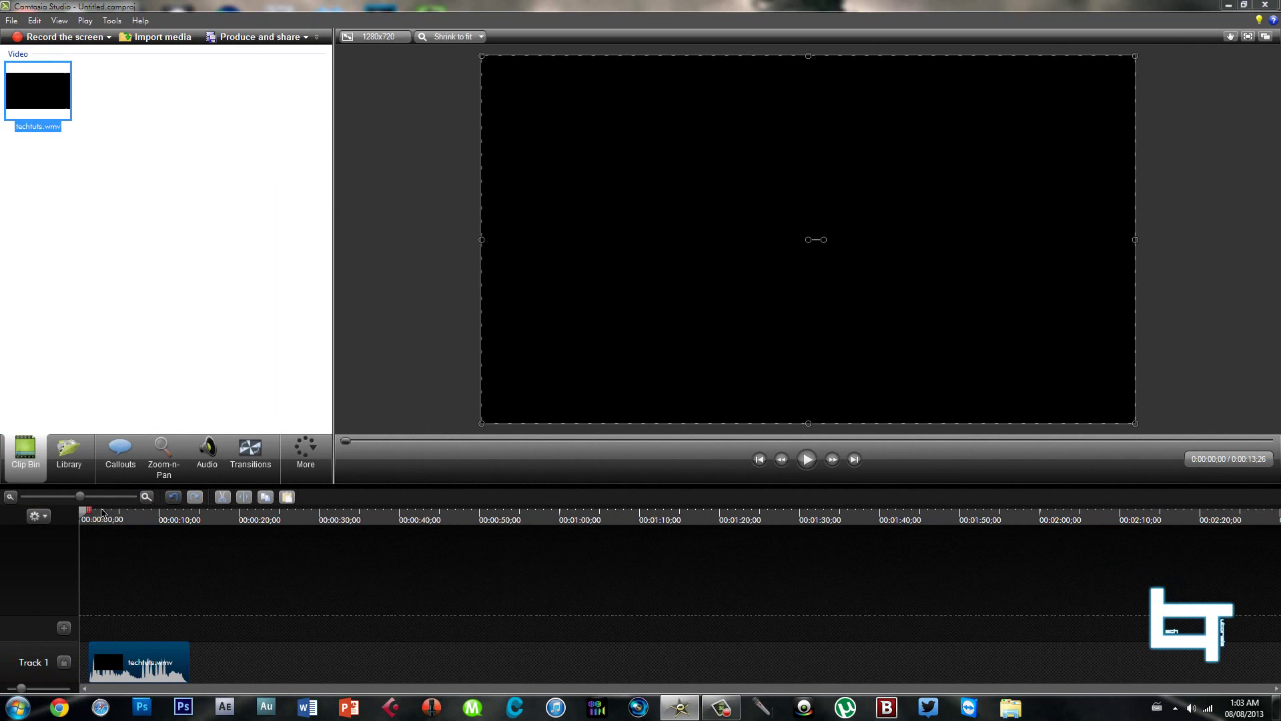
# Play the clip from 0:00:00;25 to show the black bar covering its top half.
pyautogui.click(87, 524)
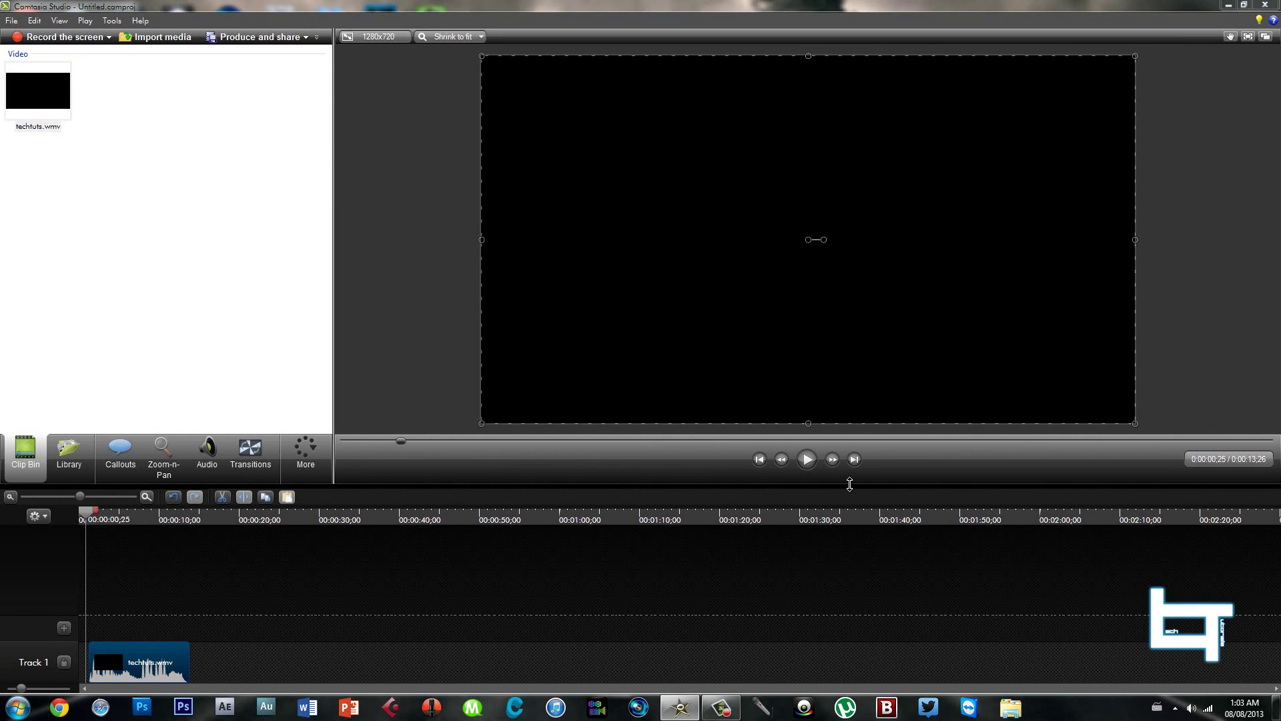
pyautogui.click(808, 459)
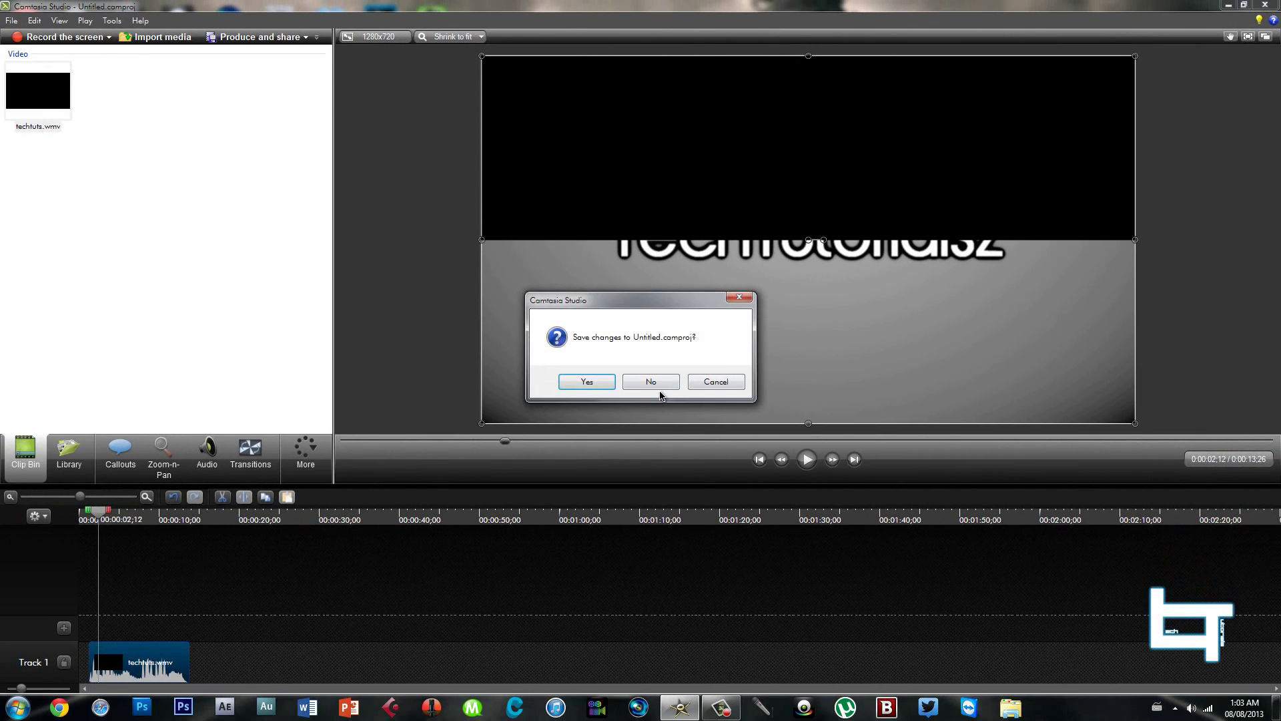
# Quit Camtasia without saving and show Control Panel's Programs > installed updates list.
pyautogui.click(657, 382)
pyautogui.press('super')
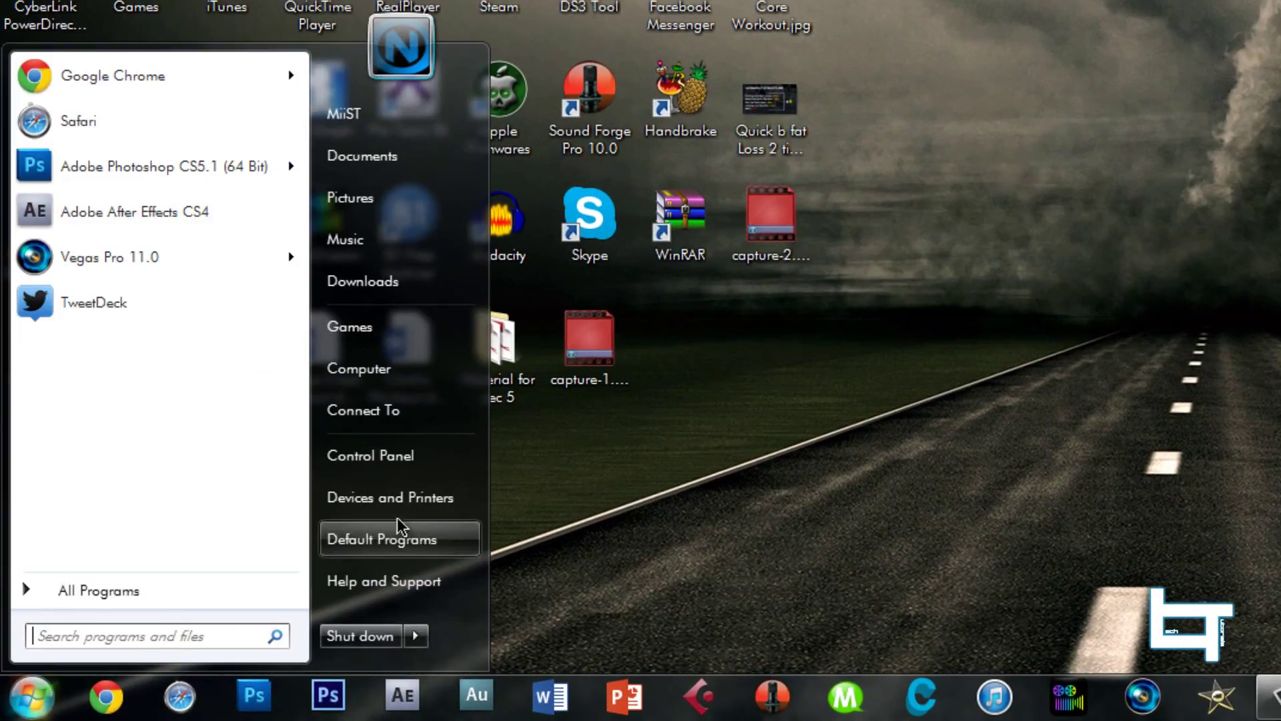
pyautogui.click(370, 455)
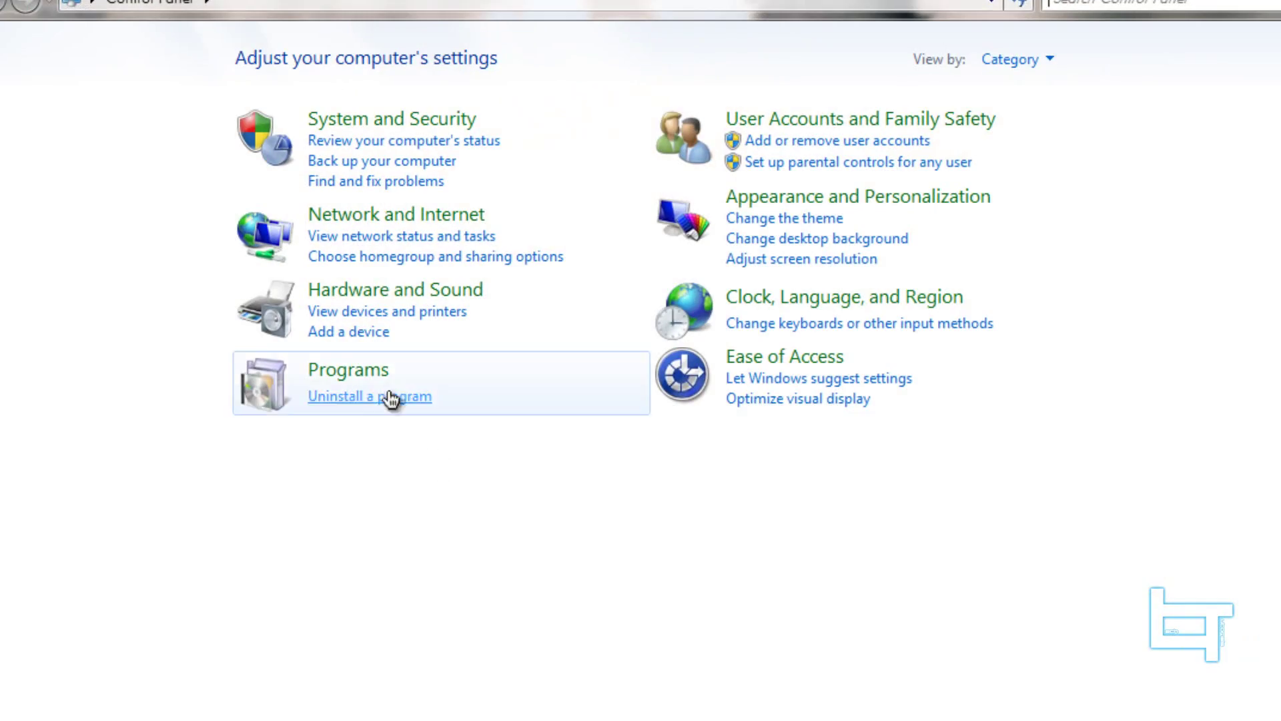
pyautogui.click(378, 375)
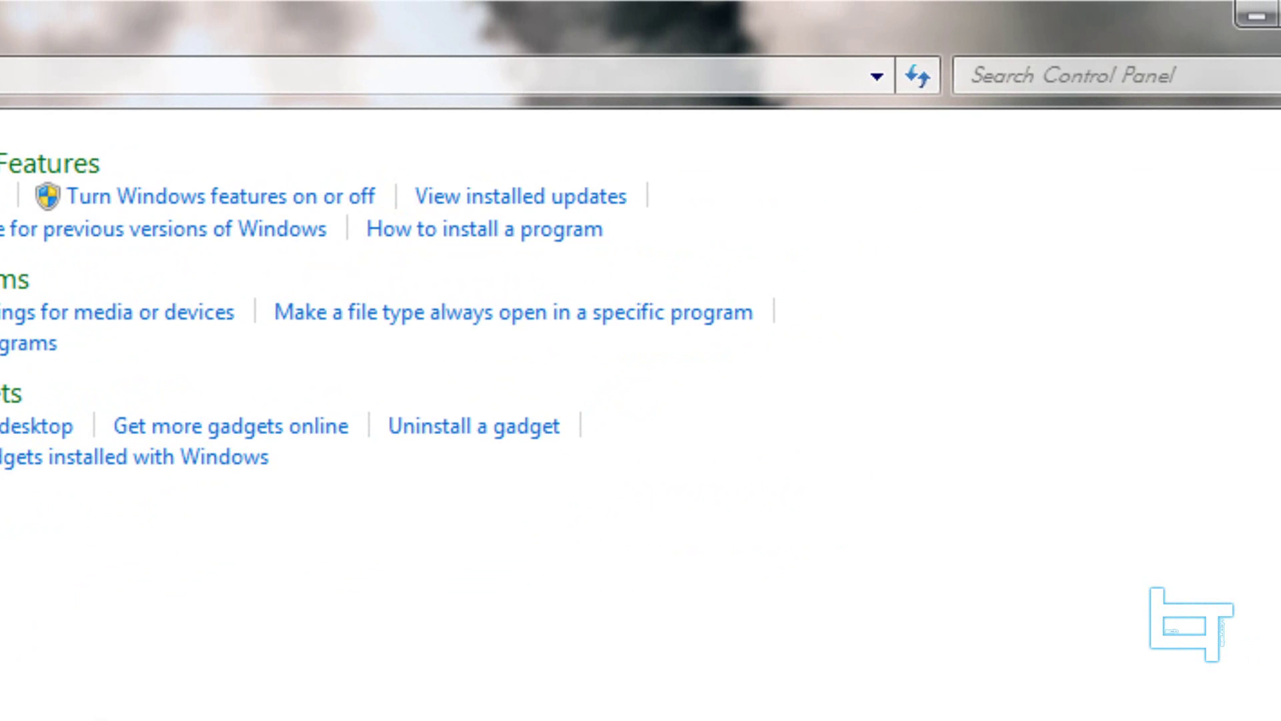
pyautogui.click(587, 196)
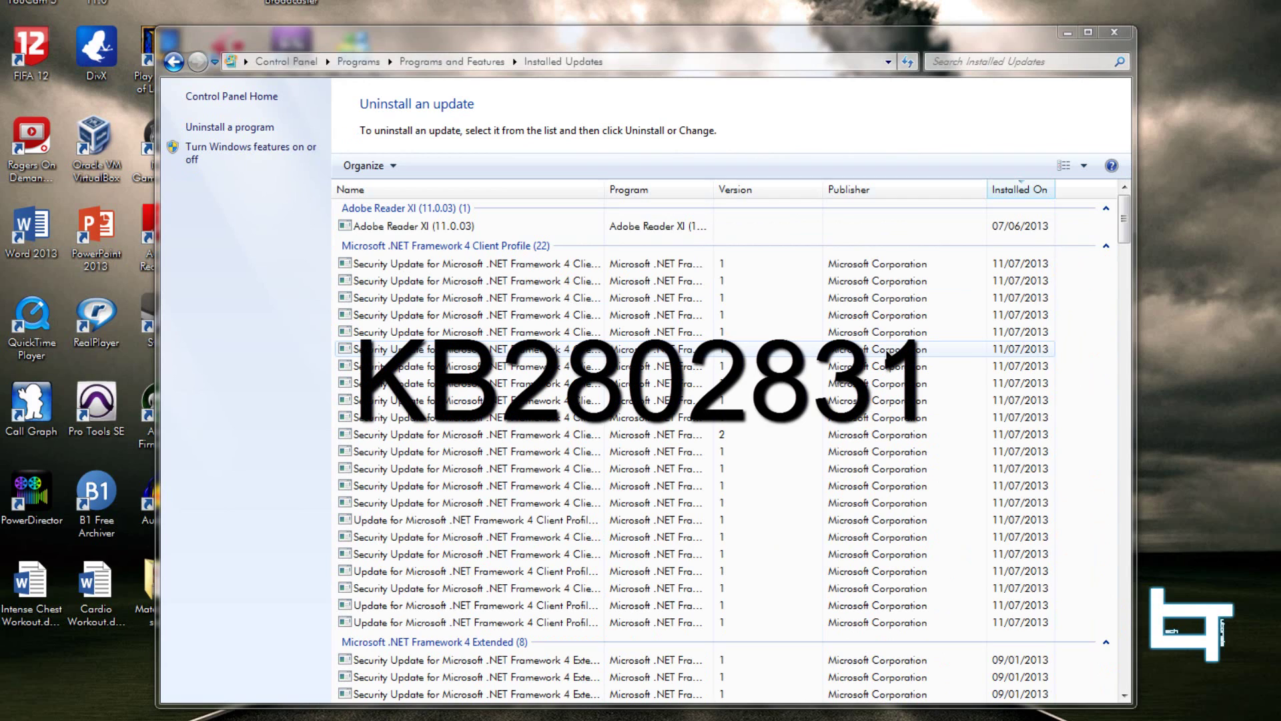
# Scroll the Installed Updates list down to the Microsoft Windows group to find KB2802831.
pyautogui.click(889, 349)
pyautogui.scroll(-6, 890, 349)
pyautogui.scroll(-10, 886, 353)
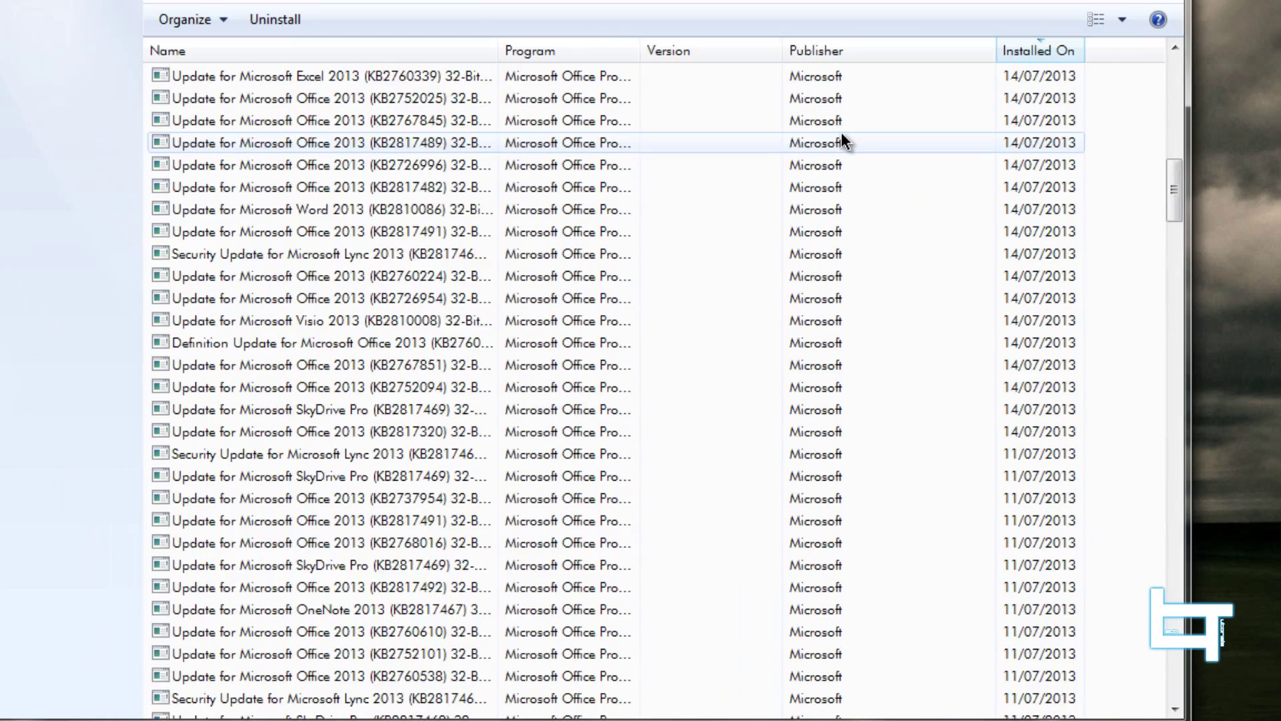
pyautogui.scroll(-5, 839, 153)
pyautogui.scroll(-5, 774, 254)
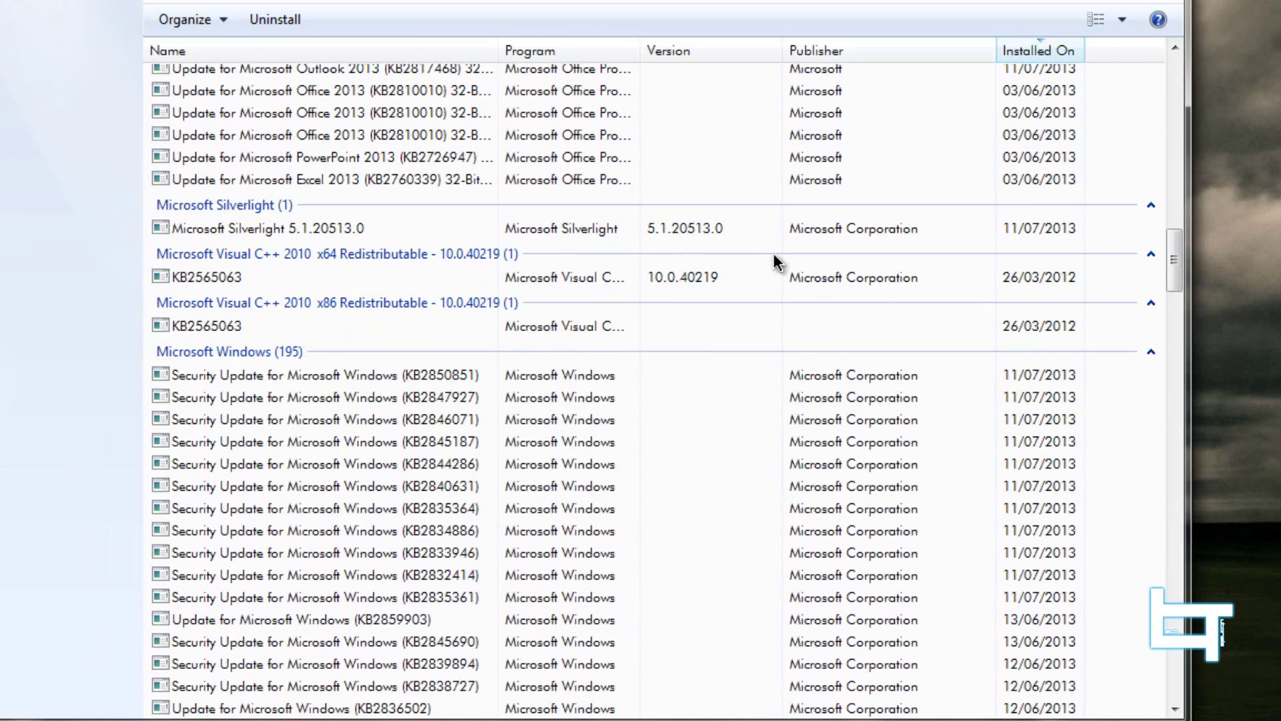
pyautogui.scroll(-2, 774, 255)
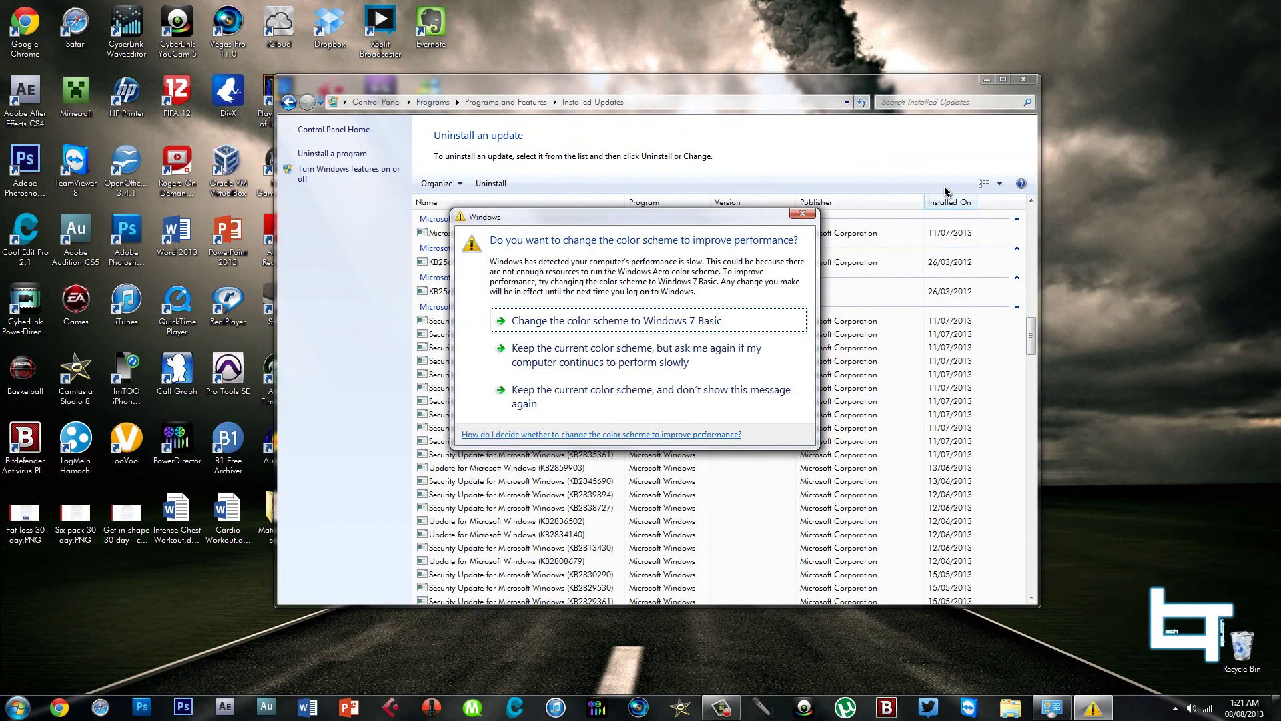
# Dismiss the Windows 7 Basic colour-scheme performance warning.
pyautogui.press('Escape')
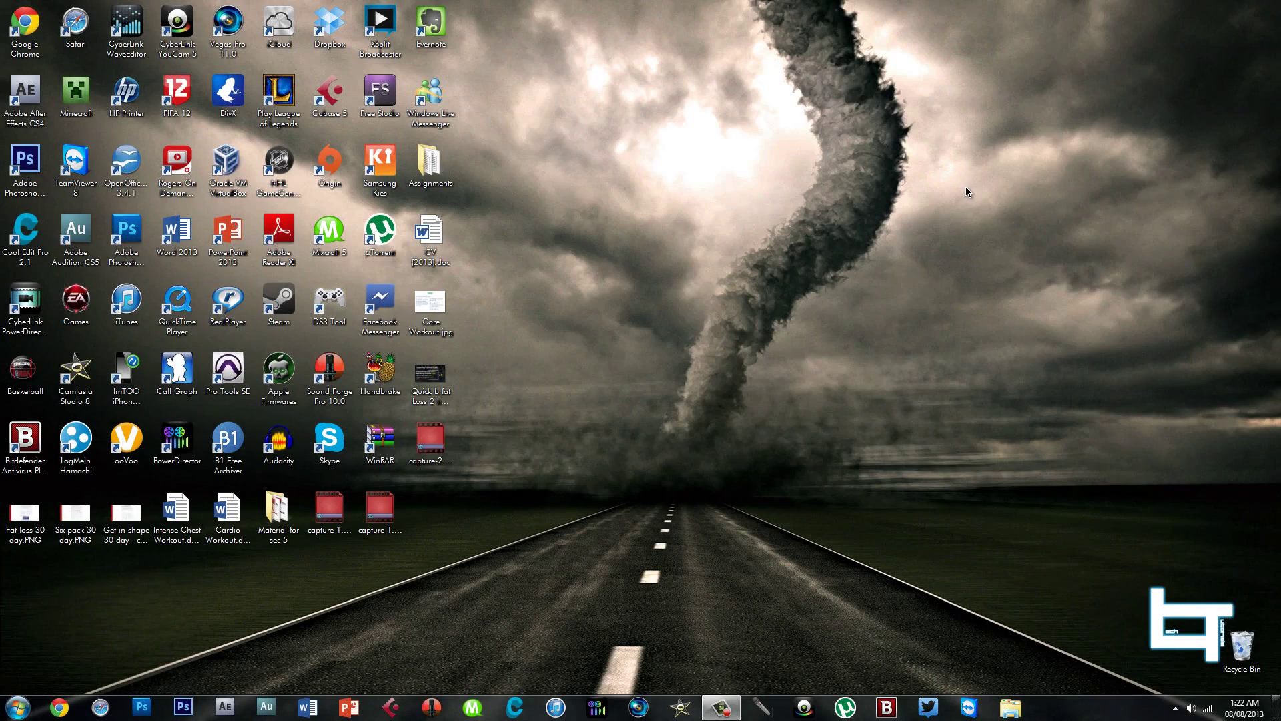
# Restore Camtasia Studio, dismiss the upgrade notice, and maximize its window.
pyautogui.click(679, 710)
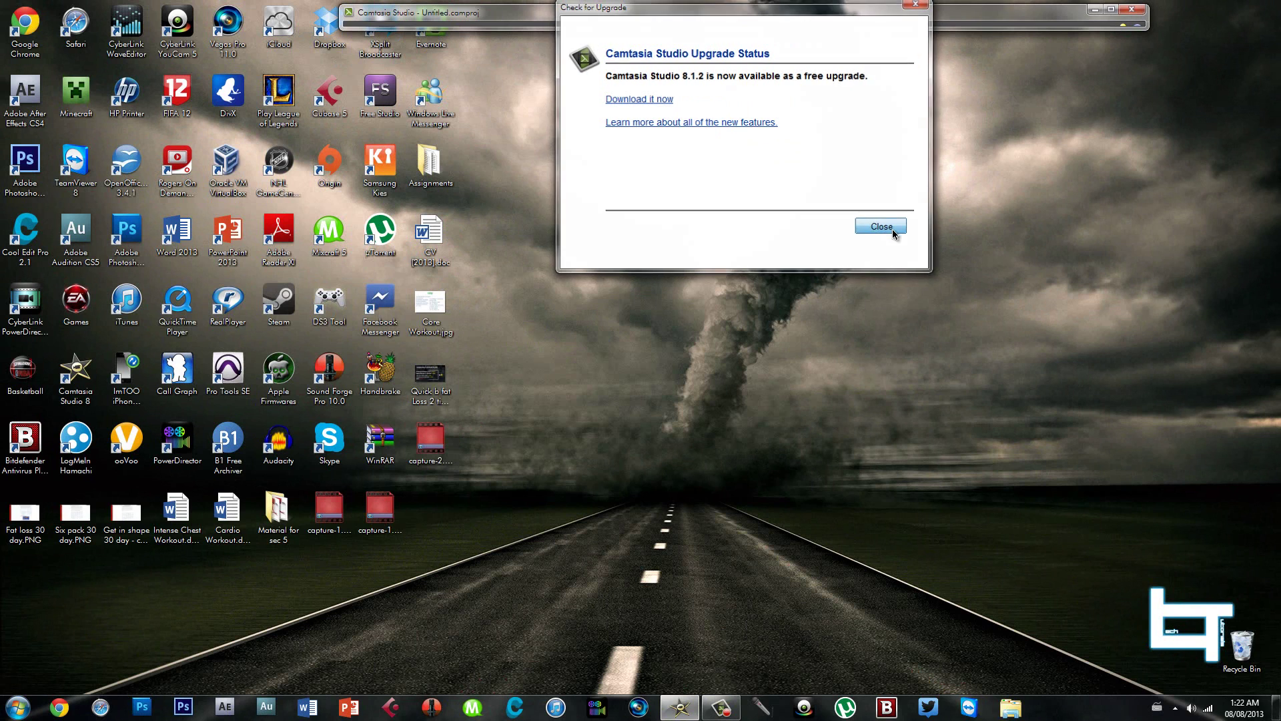
pyautogui.click(881, 222)
pyautogui.click(1111, 9)
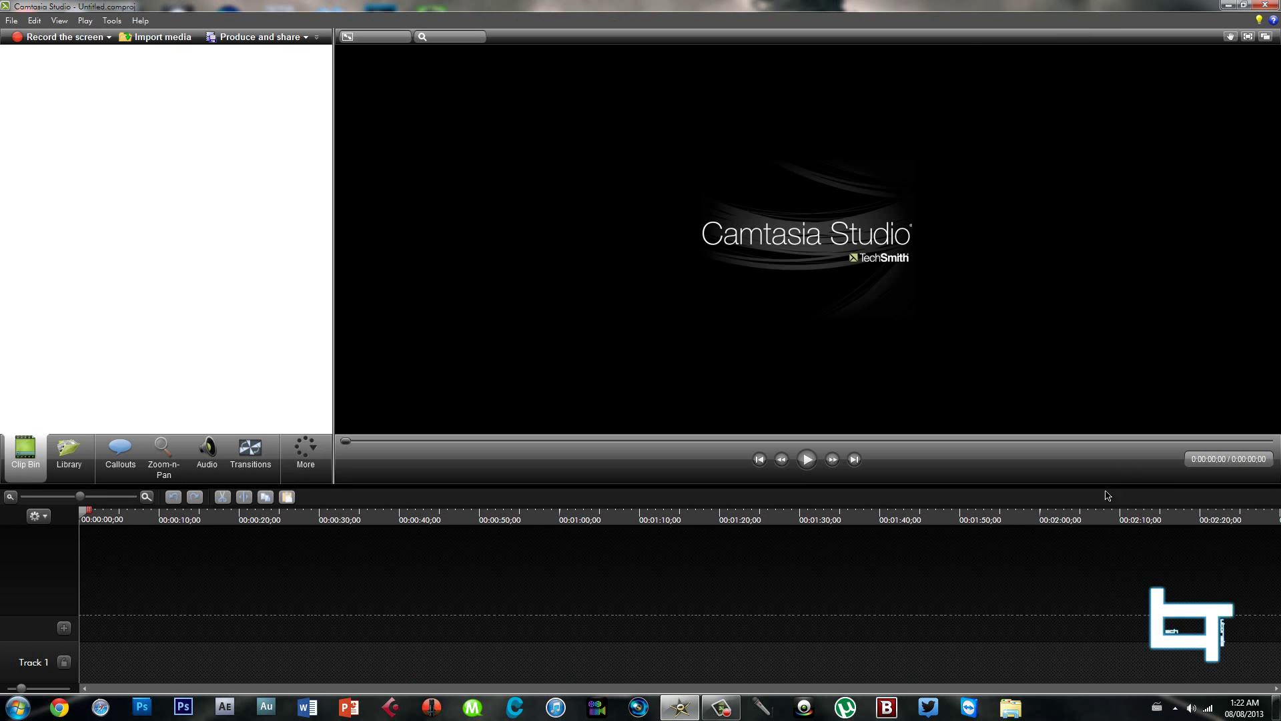
# Drag techtuts.wmv from Explorer's Videos > My Videos into the clip bin.
pyautogui.rightClick(1173, 707)
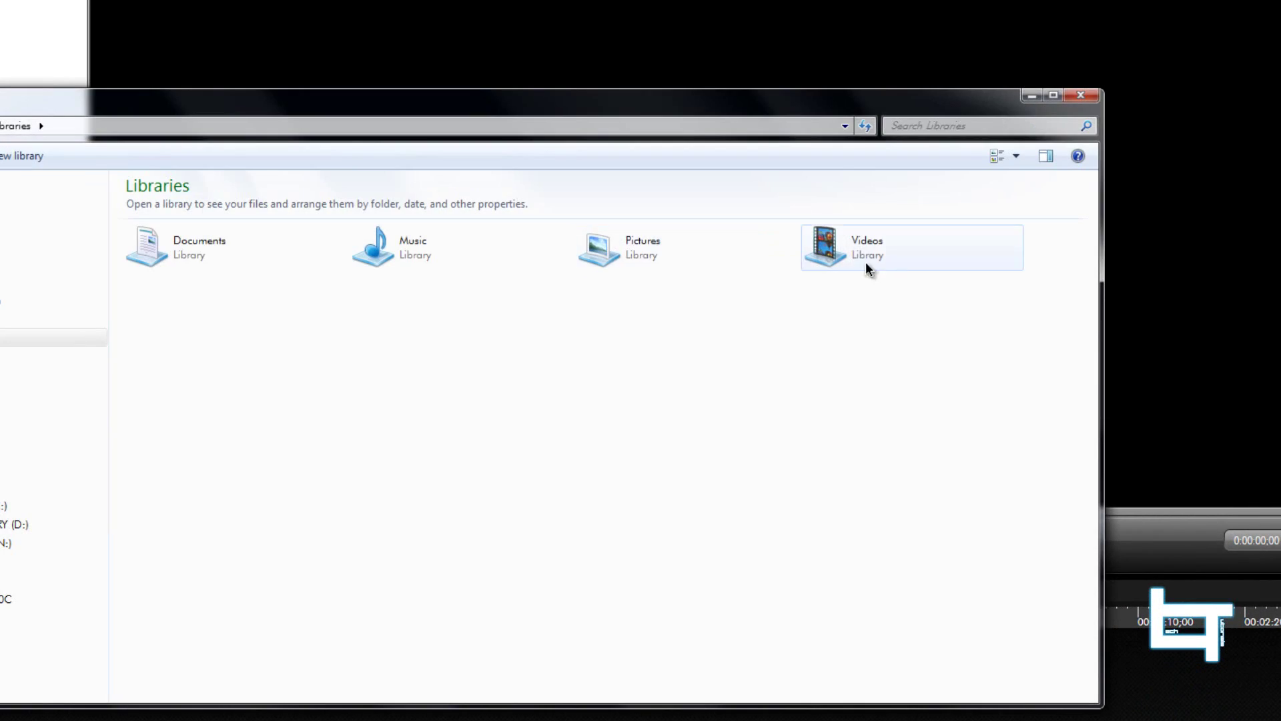
pyautogui.doubleClick(823, 250)
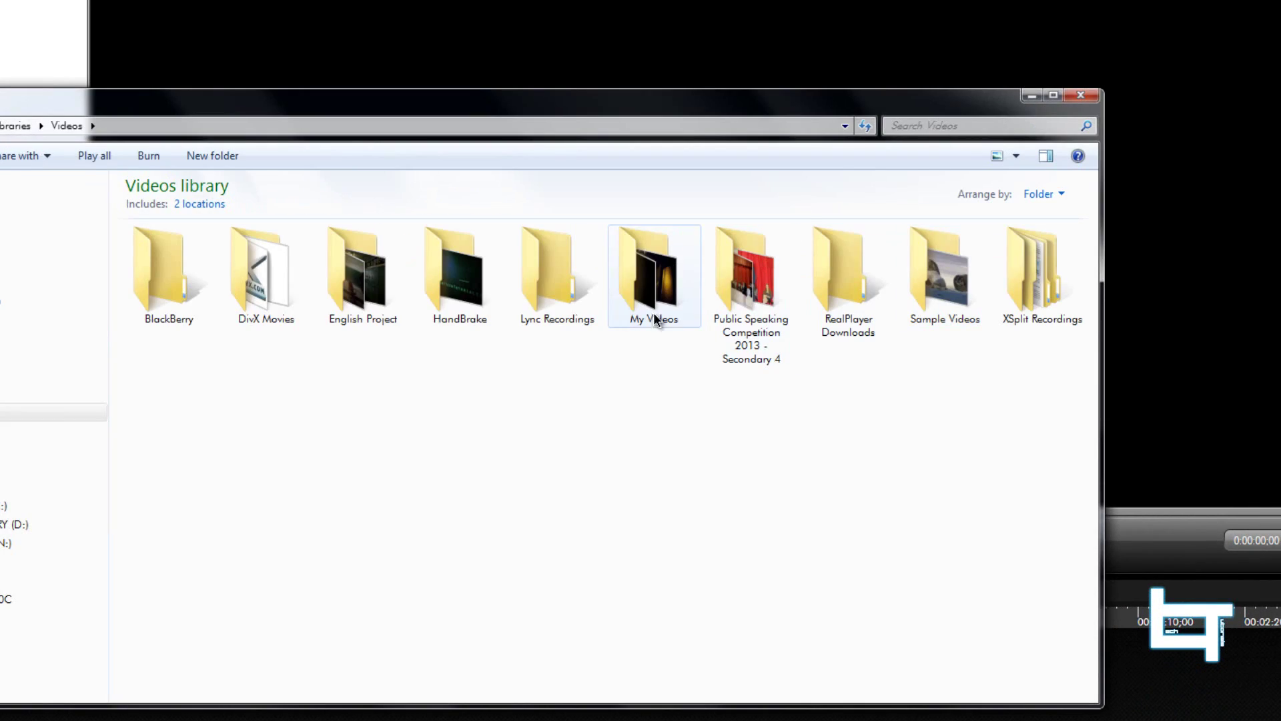
pyautogui.doubleClick(657, 288)
pyautogui.moveTo(1015, 201); pyautogui.dragTo(133, 130)
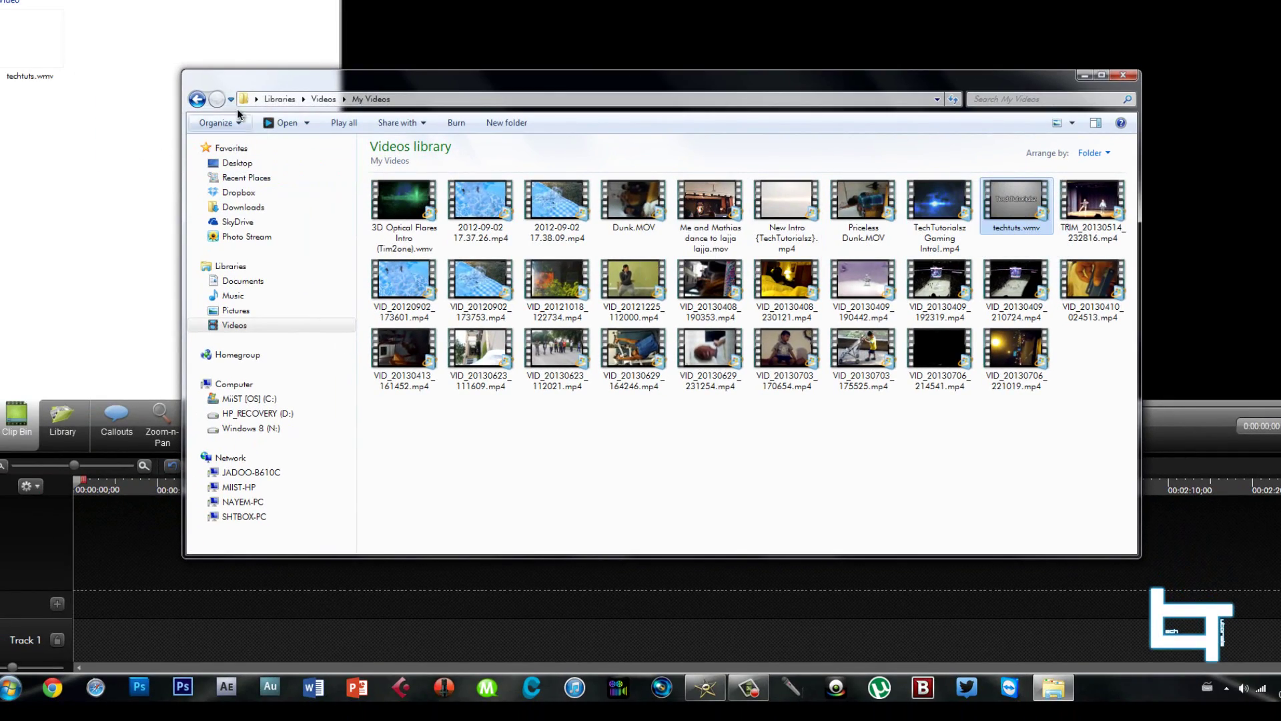
pyautogui.moveTo(347, 90); pyautogui.dragTo(327, 87)
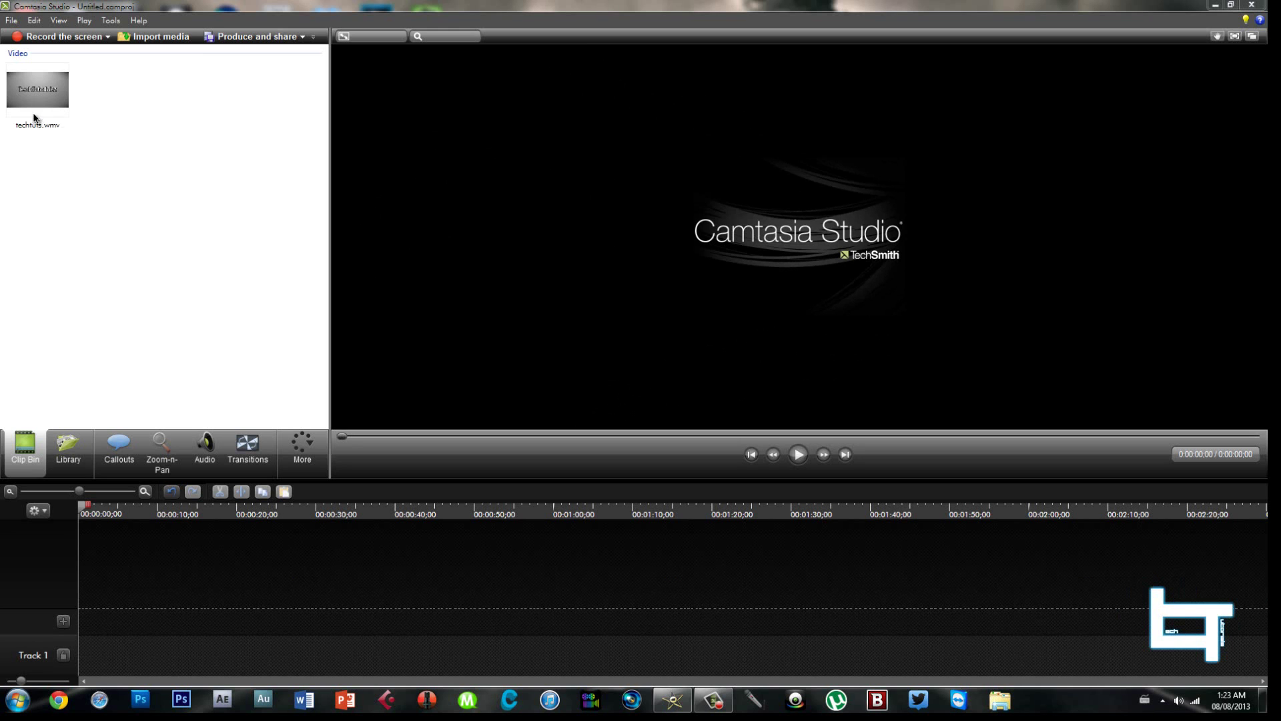
# Put techtuts.wmv on Track 1 at 1280 x 720 and play it full-frame.
pyautogui.moveTo(33, 118); pyautogui.dragTo(91, 643)
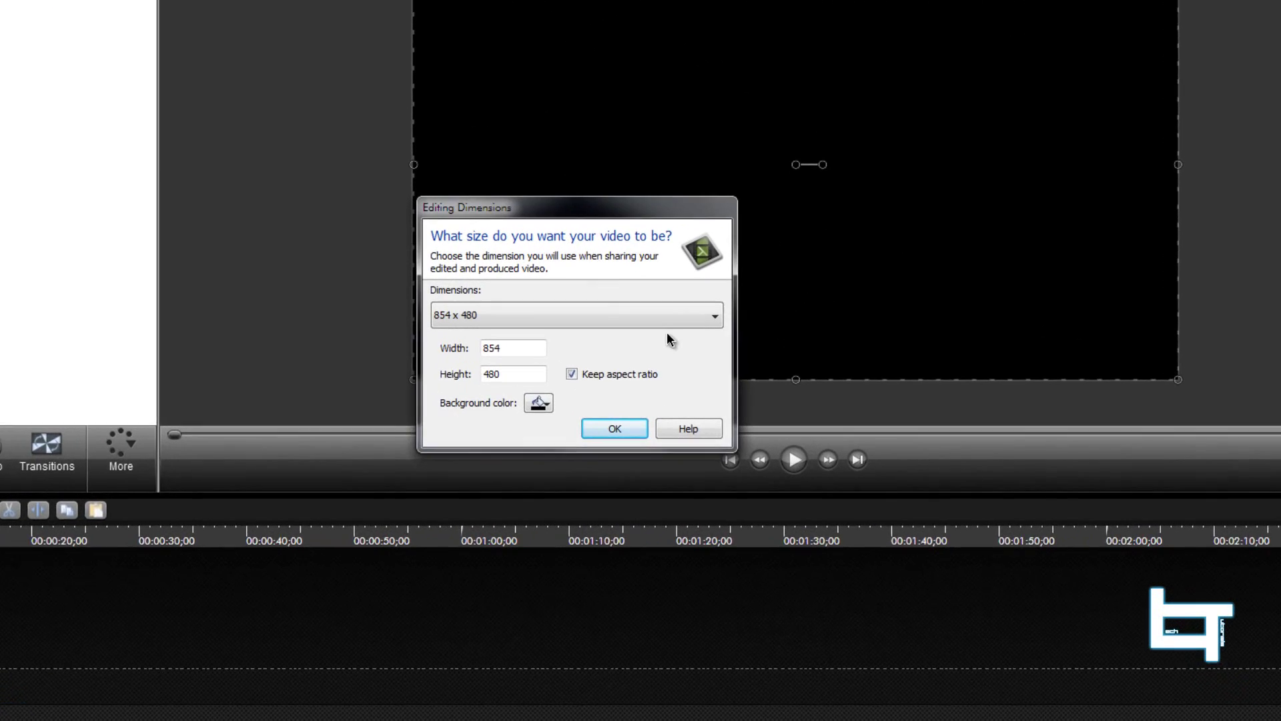
pyautogui.click(667, 318)
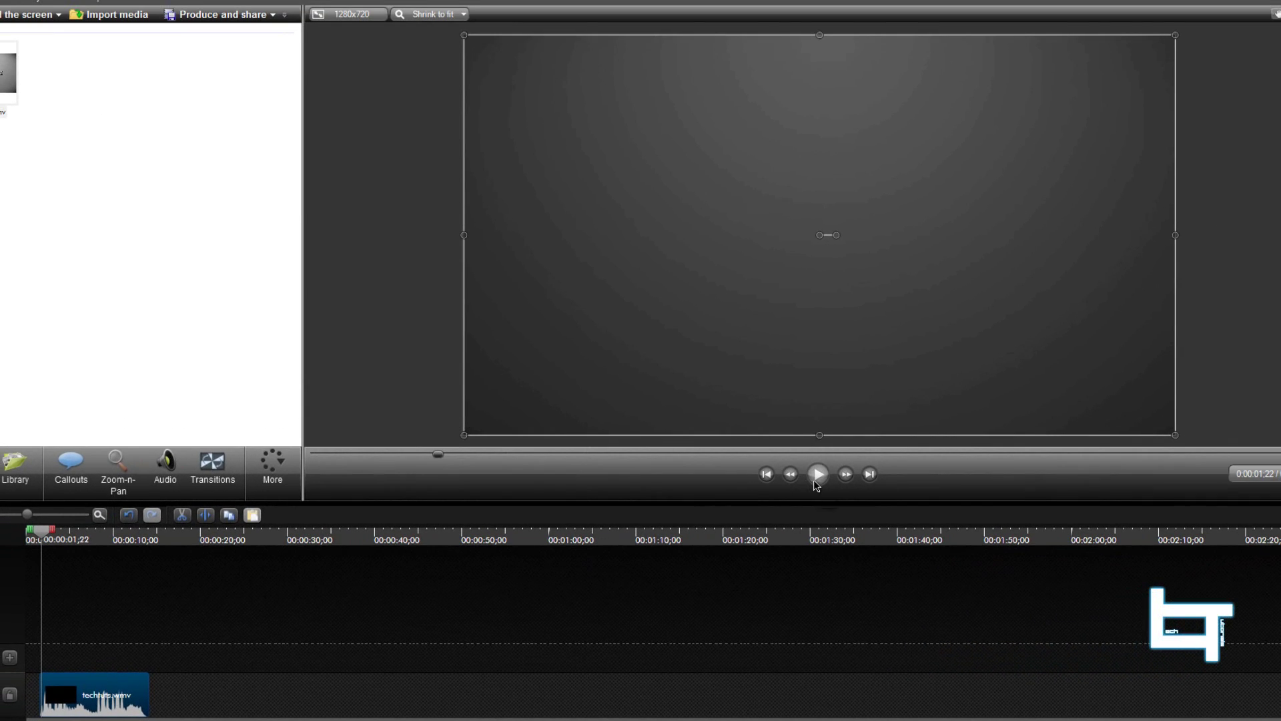
pyautogui.click(818, 474)
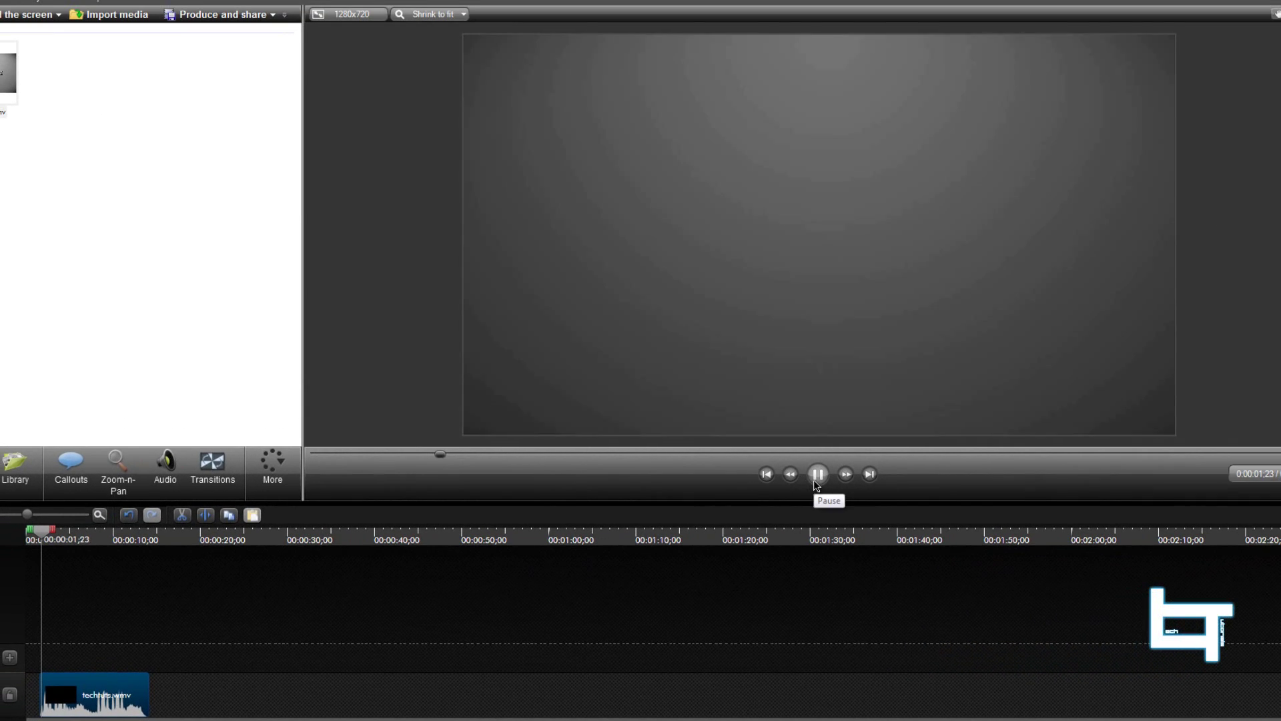